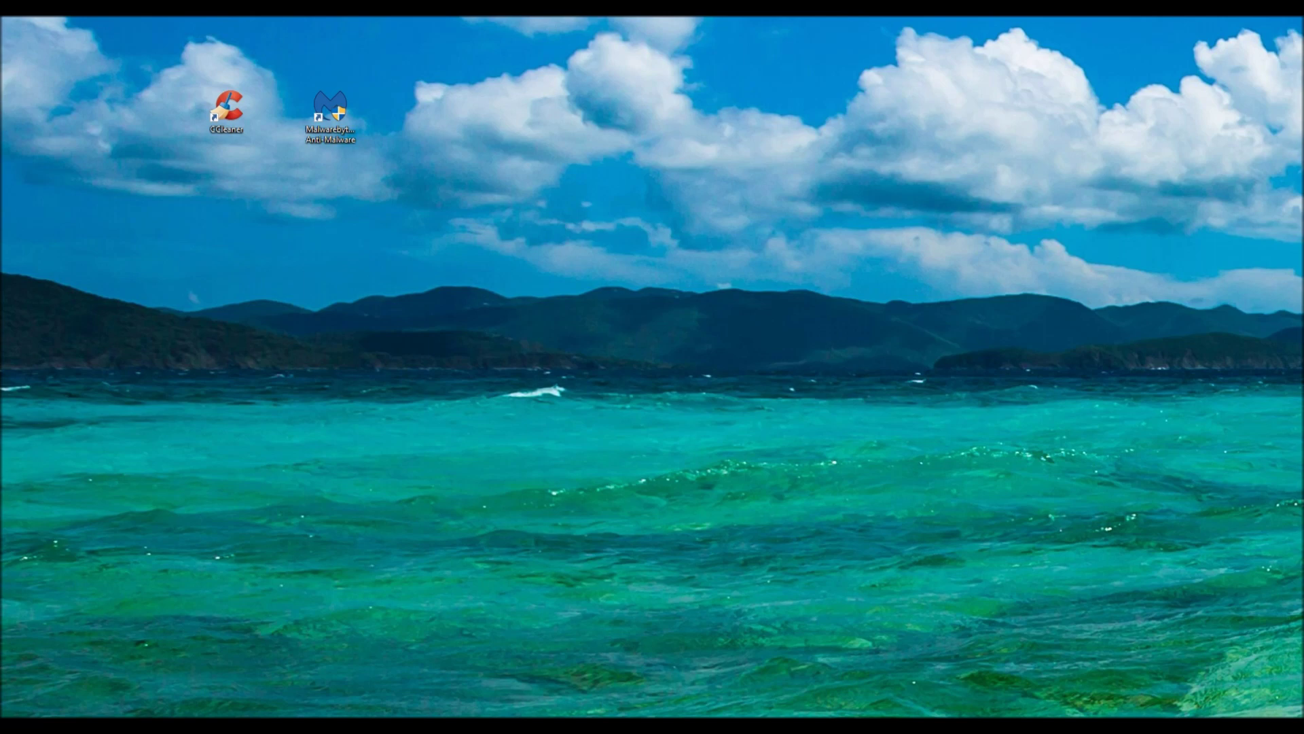
Step: Centre the CCleaner window and scroll the Windows cleaning checklist down to the Advanced items
drag(735, 45, 796, 126)
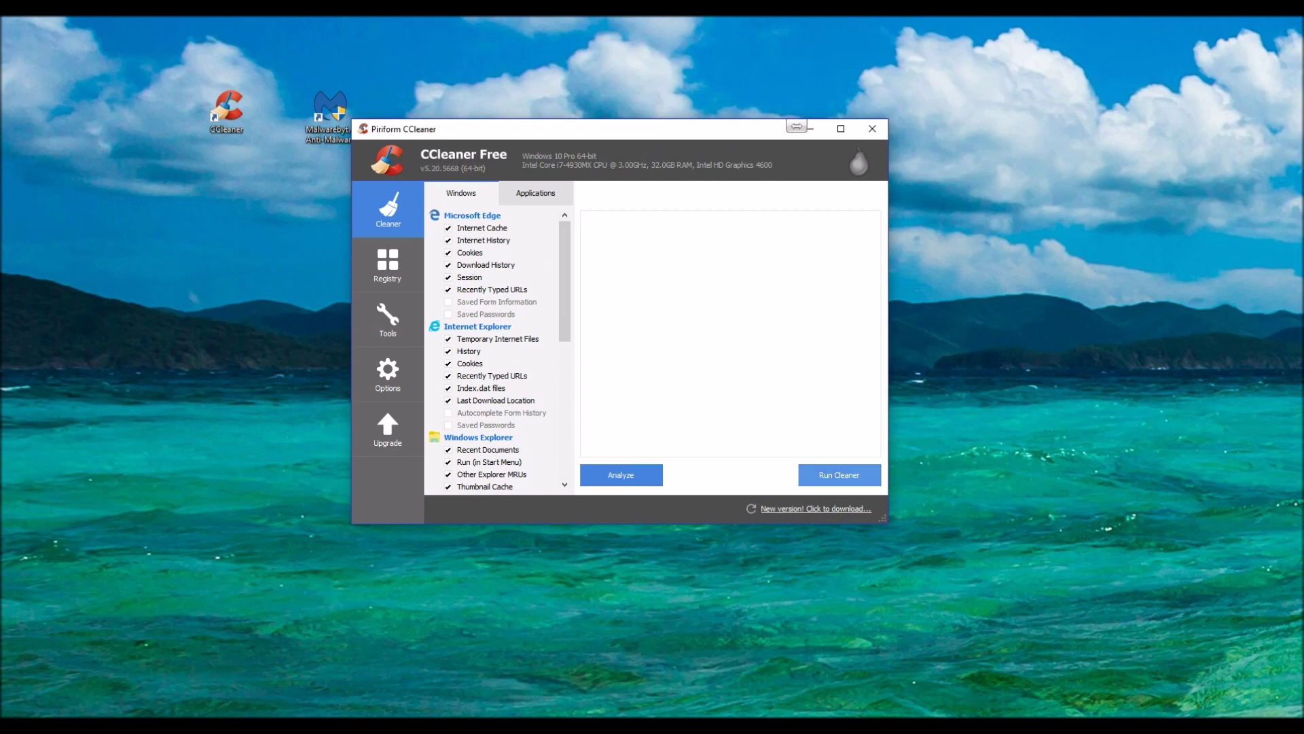
scroll(496, 350, down, 3)
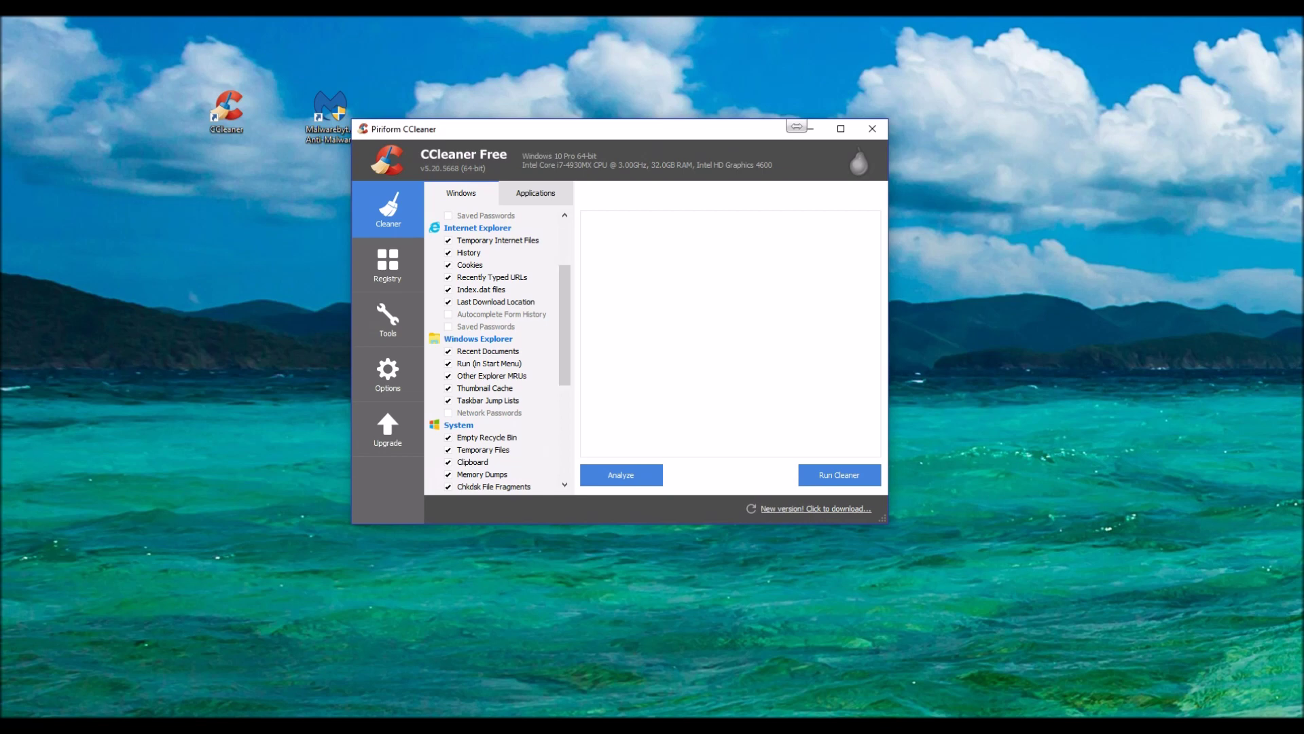
scroll(496, 350, down, 5)
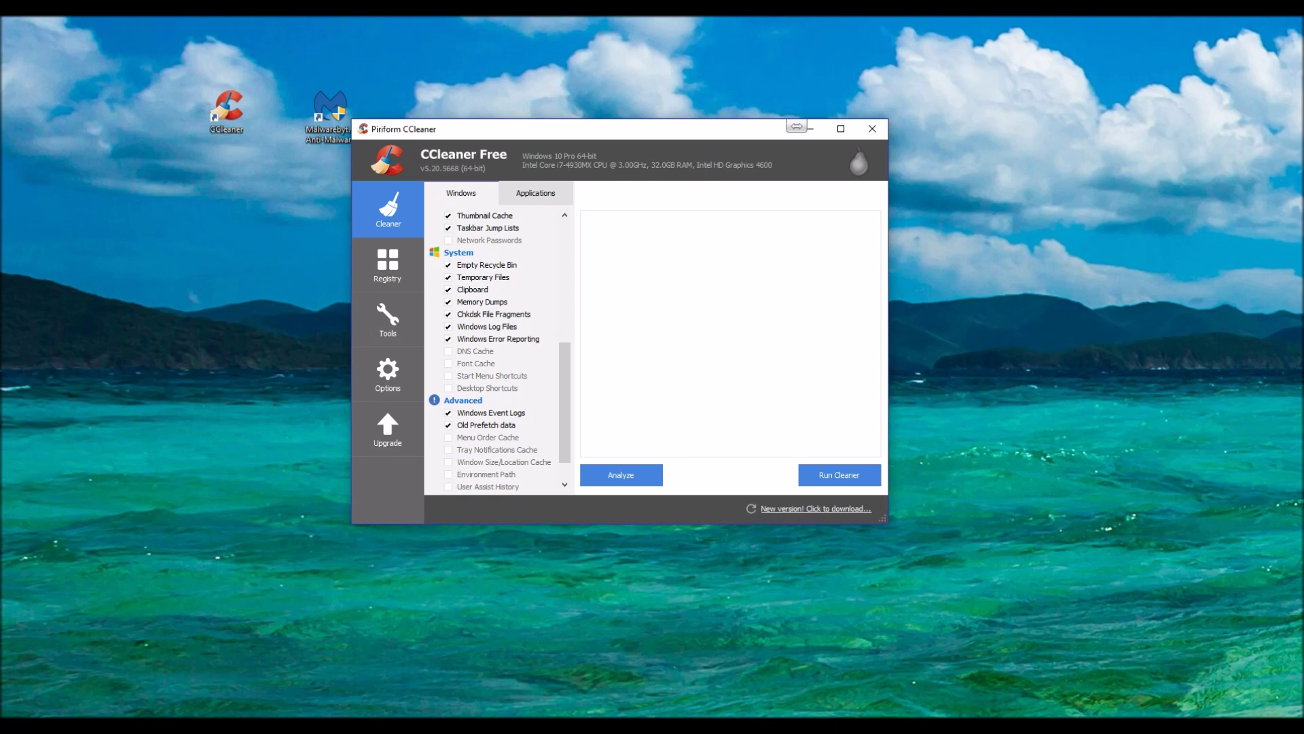
Step: Run the cleaner on the checked items, allowing Edge, Internet Explorer and Chrome to close (375 MB removed)
click(839, 475)
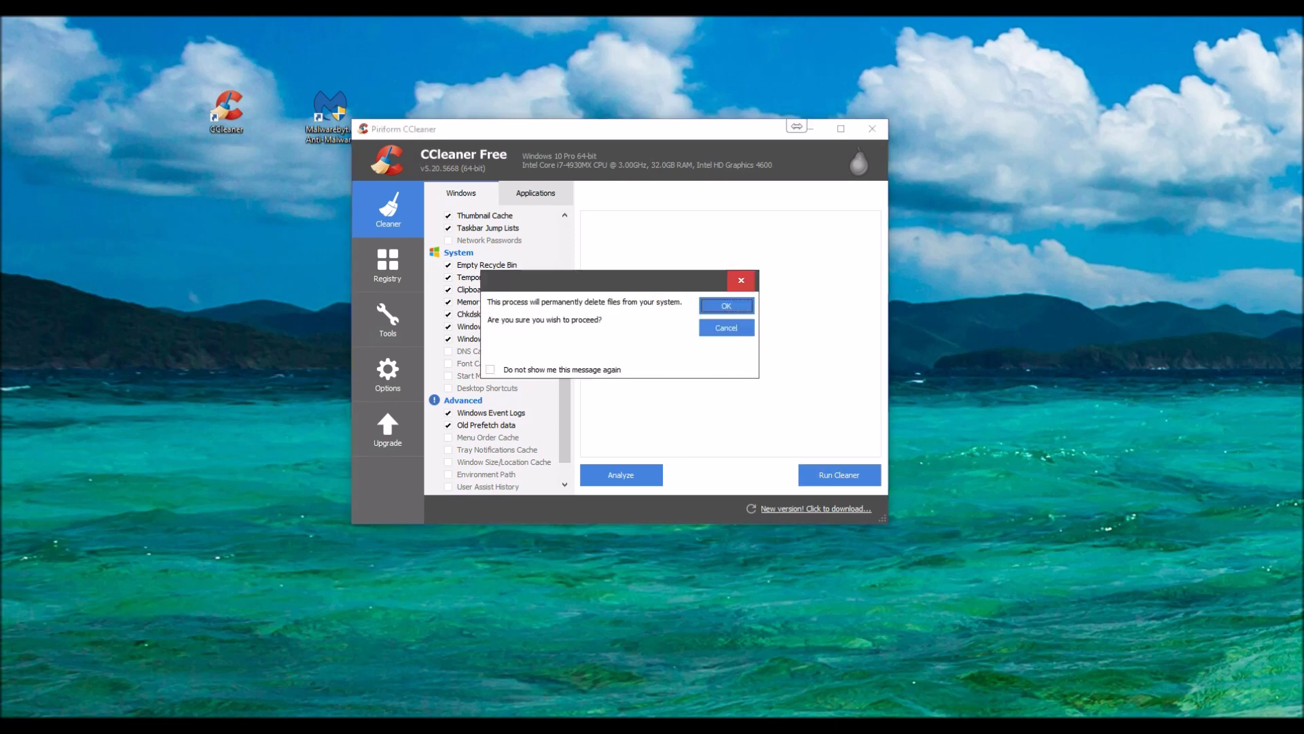
key(Return)
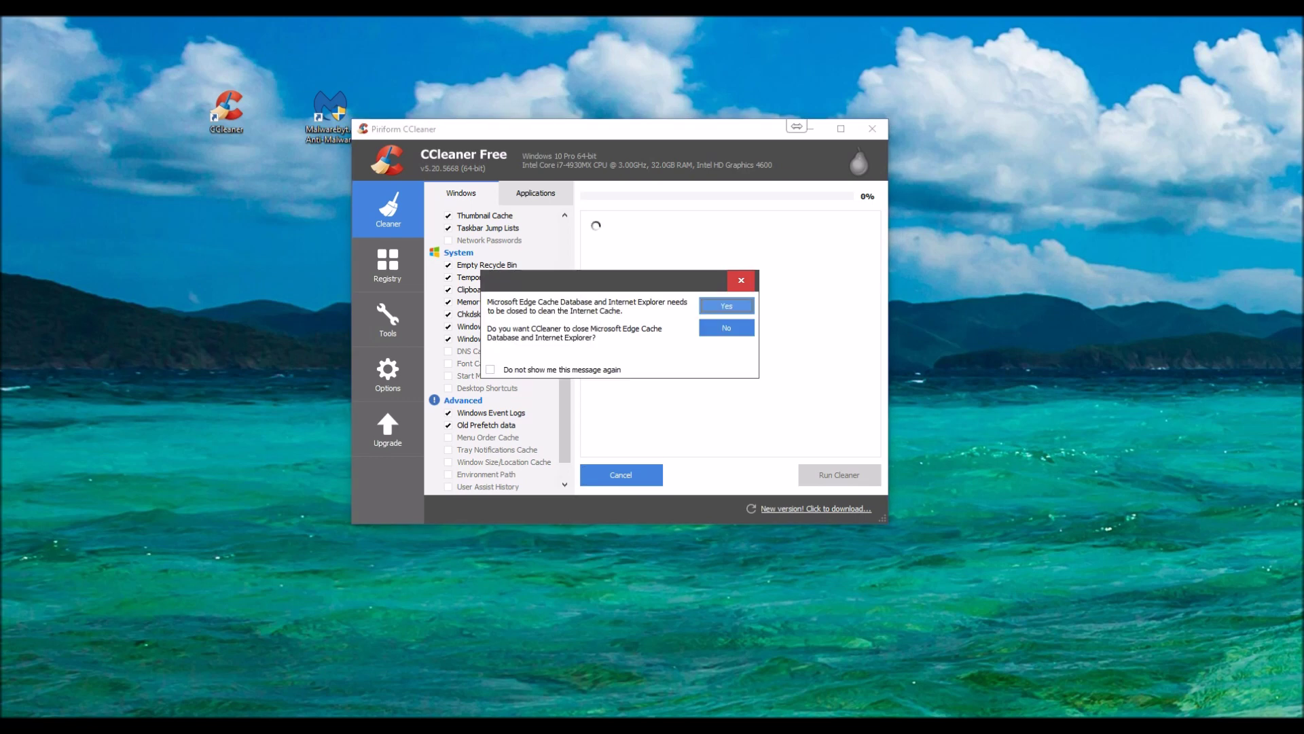
key(Return)
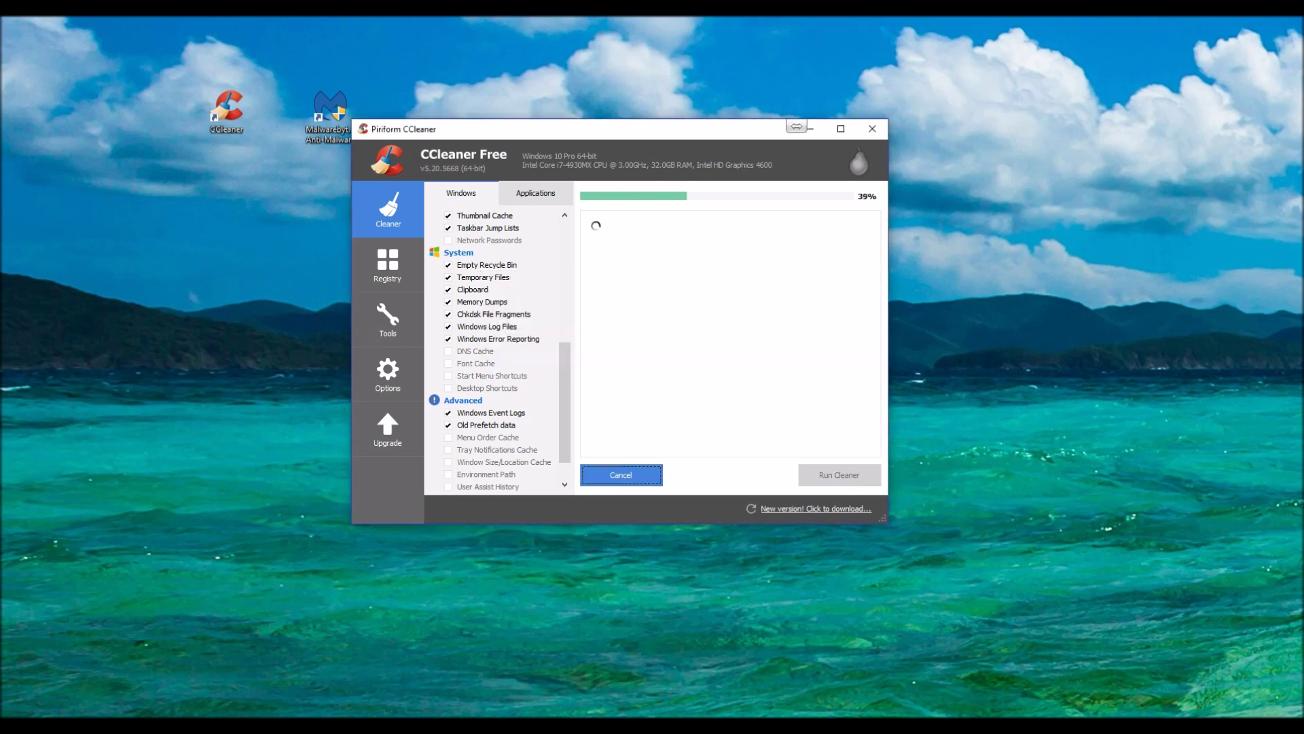
key(Return)
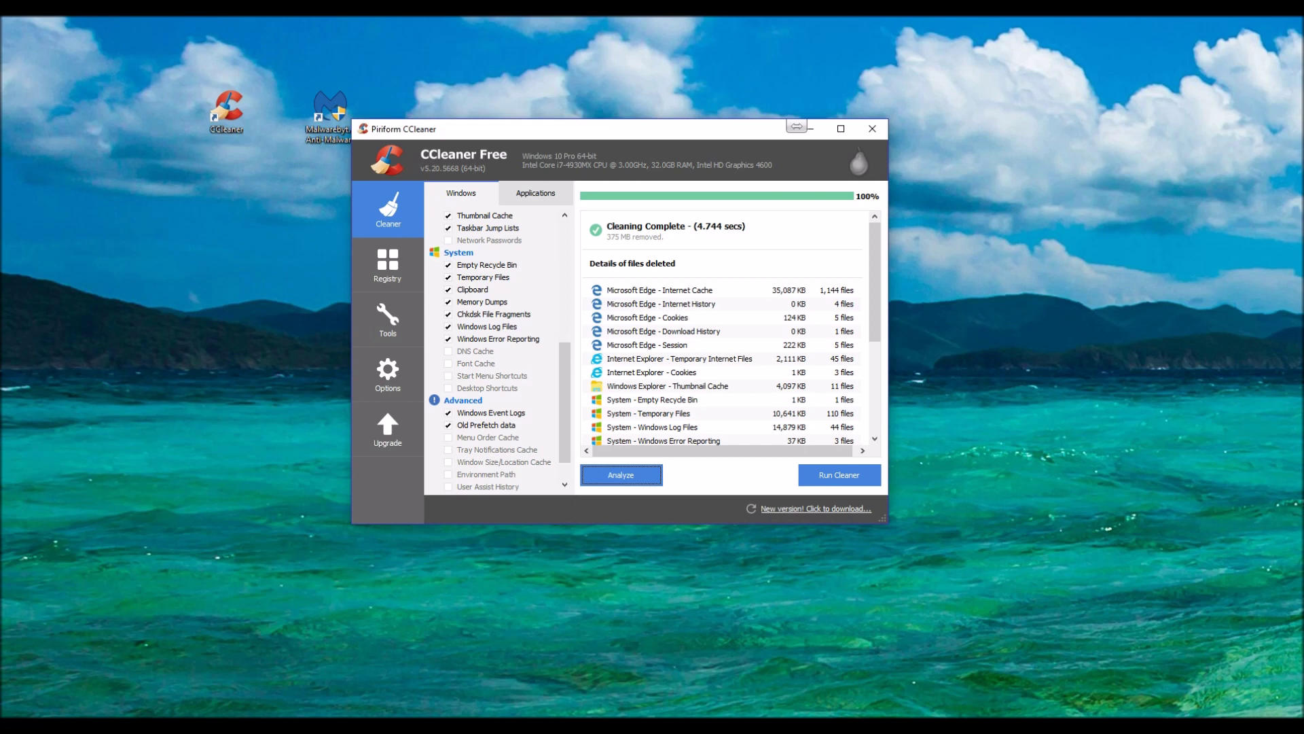
Step: Scan the registry for issues and fix all selected ones without saving a backup
click(388, 264)
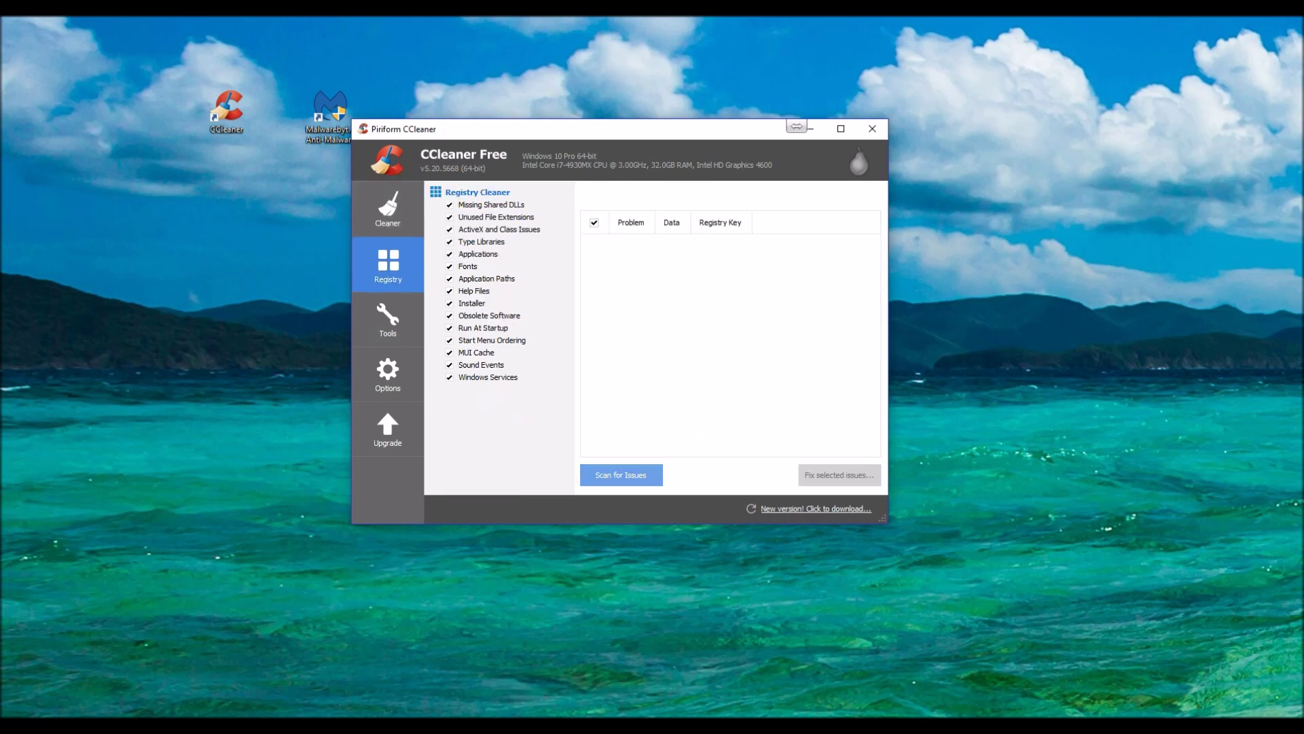
click(620, 475)
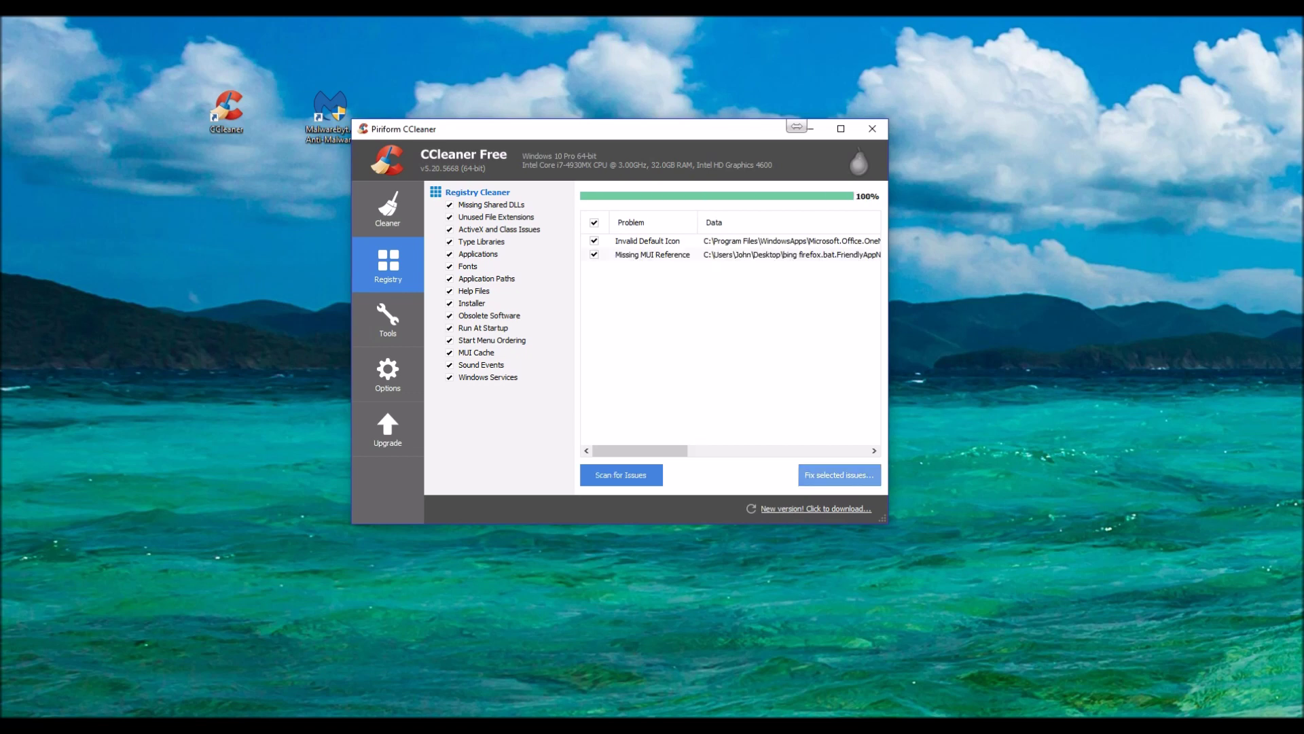
click(839, 475)
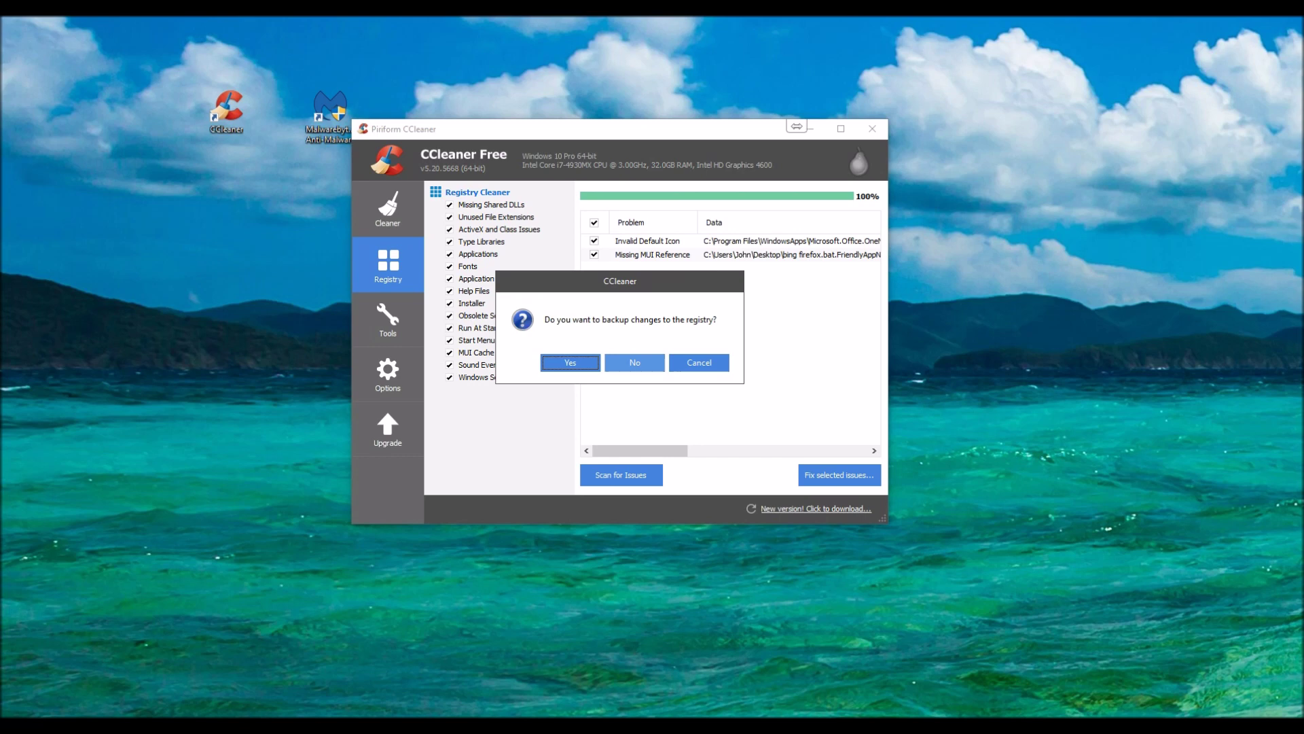
click(635, 362)
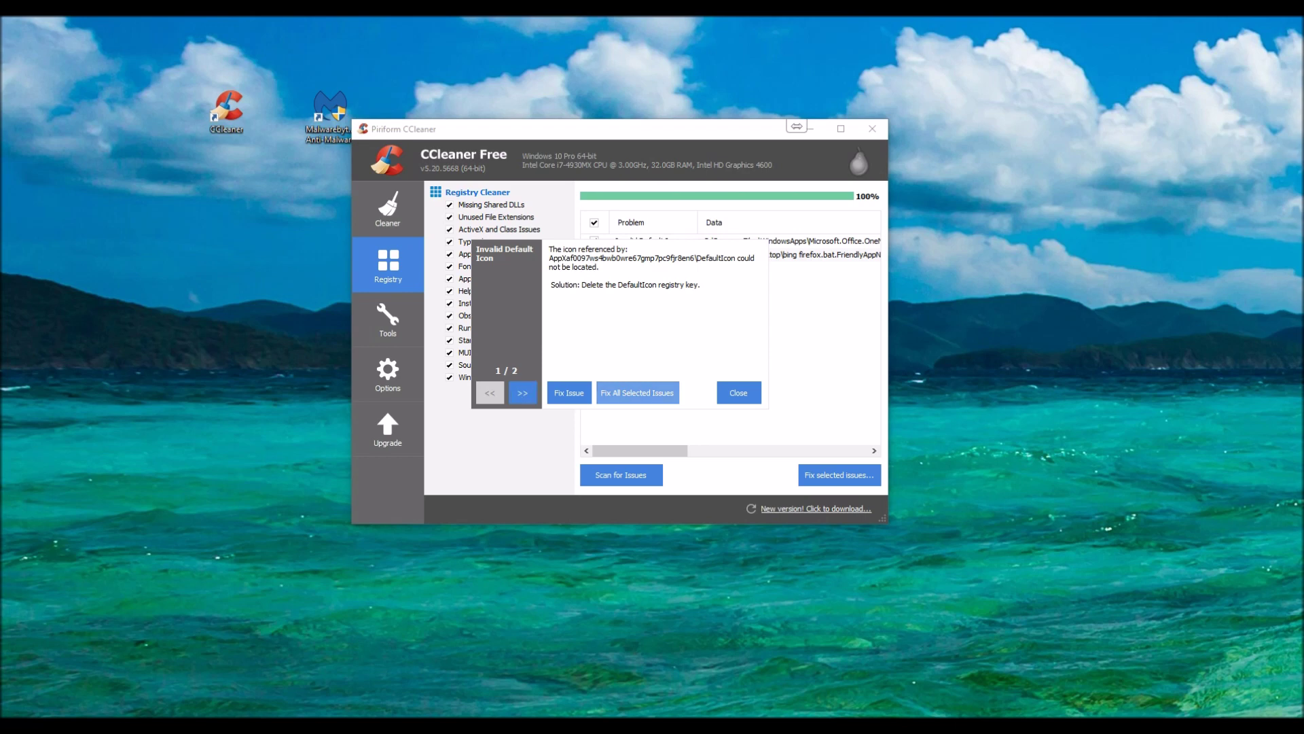
click(637, 393)
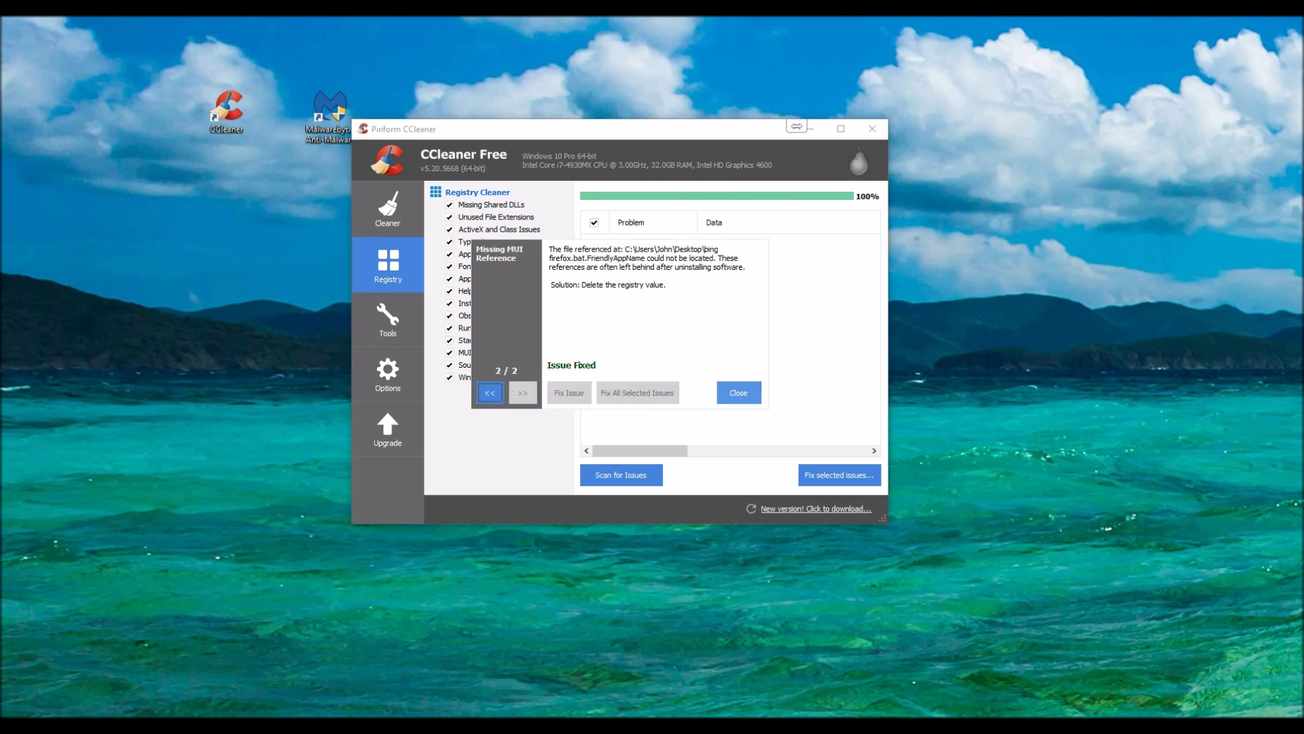
click(738, 393)
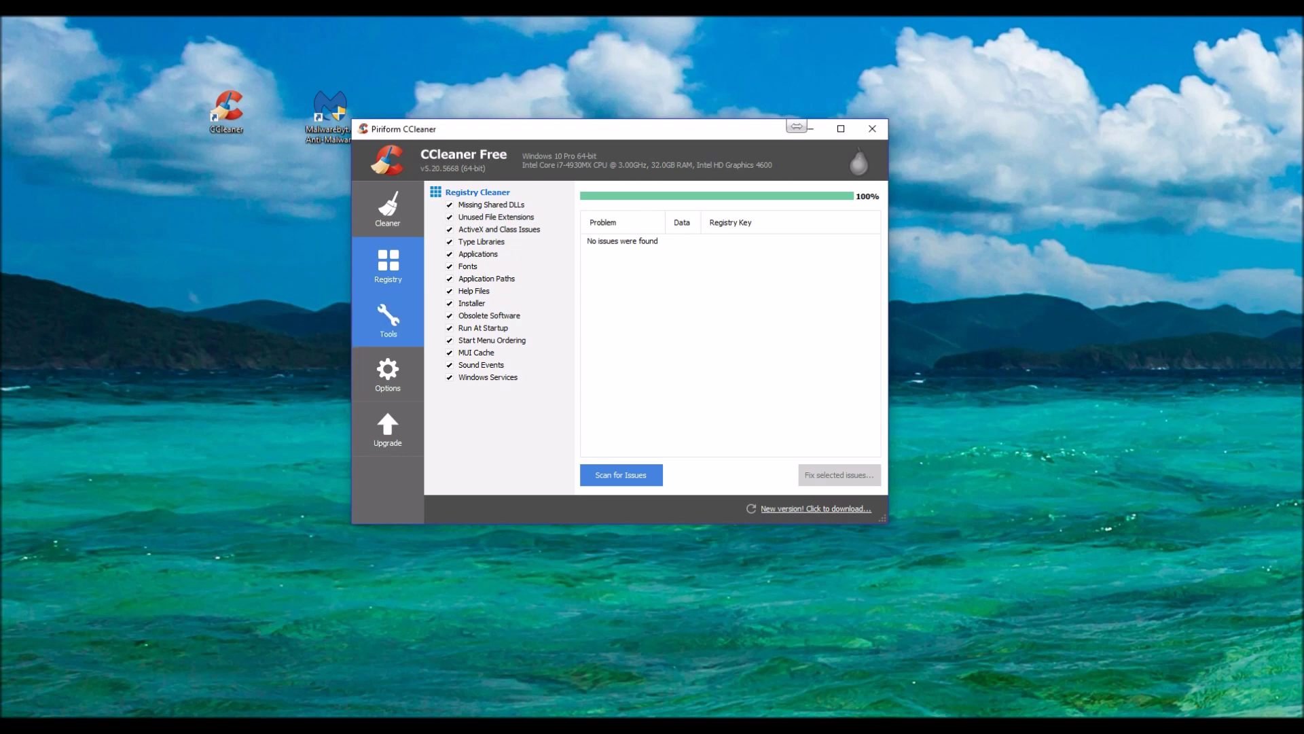
click(387, 318)
Step: Review the Windows startup programs list, selecting the CCleaner Monitoring entry
click(453, 217)
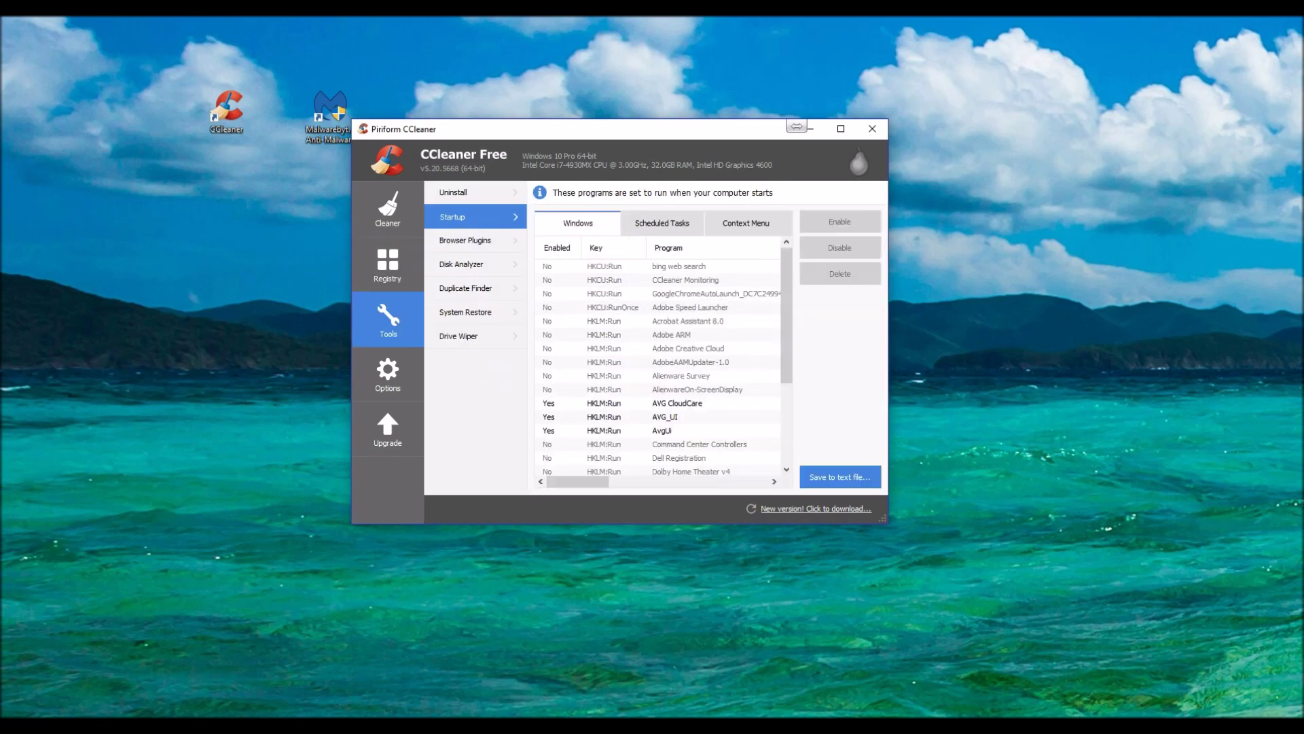
scroll(659, 360, down, 7)
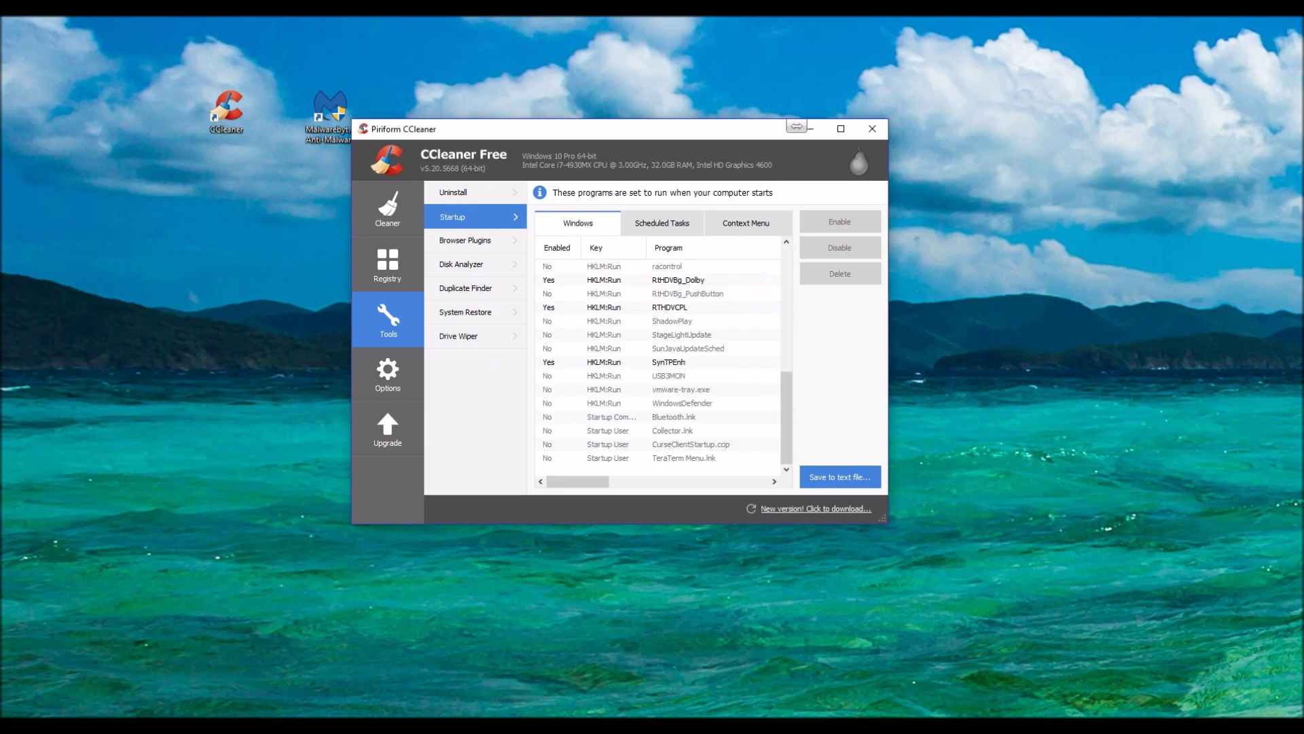
scroll(662, 367, up, 7)
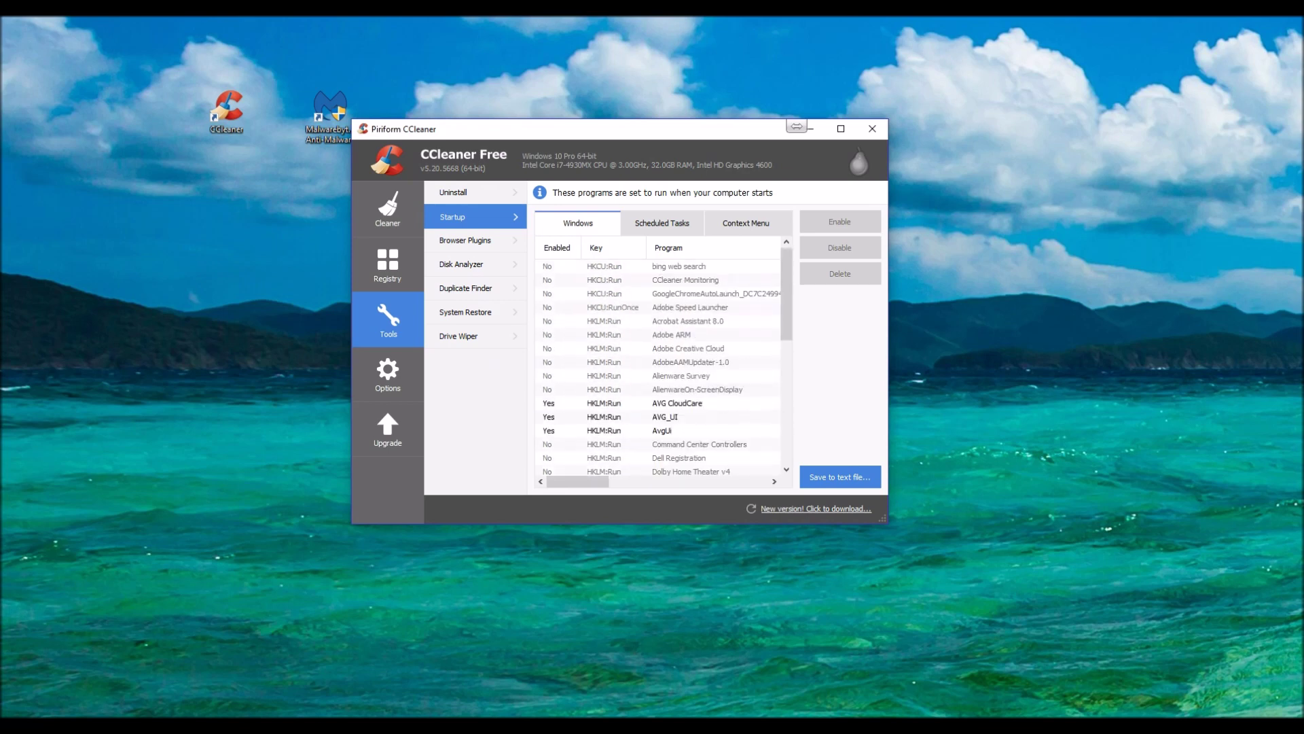
click(686, 280)
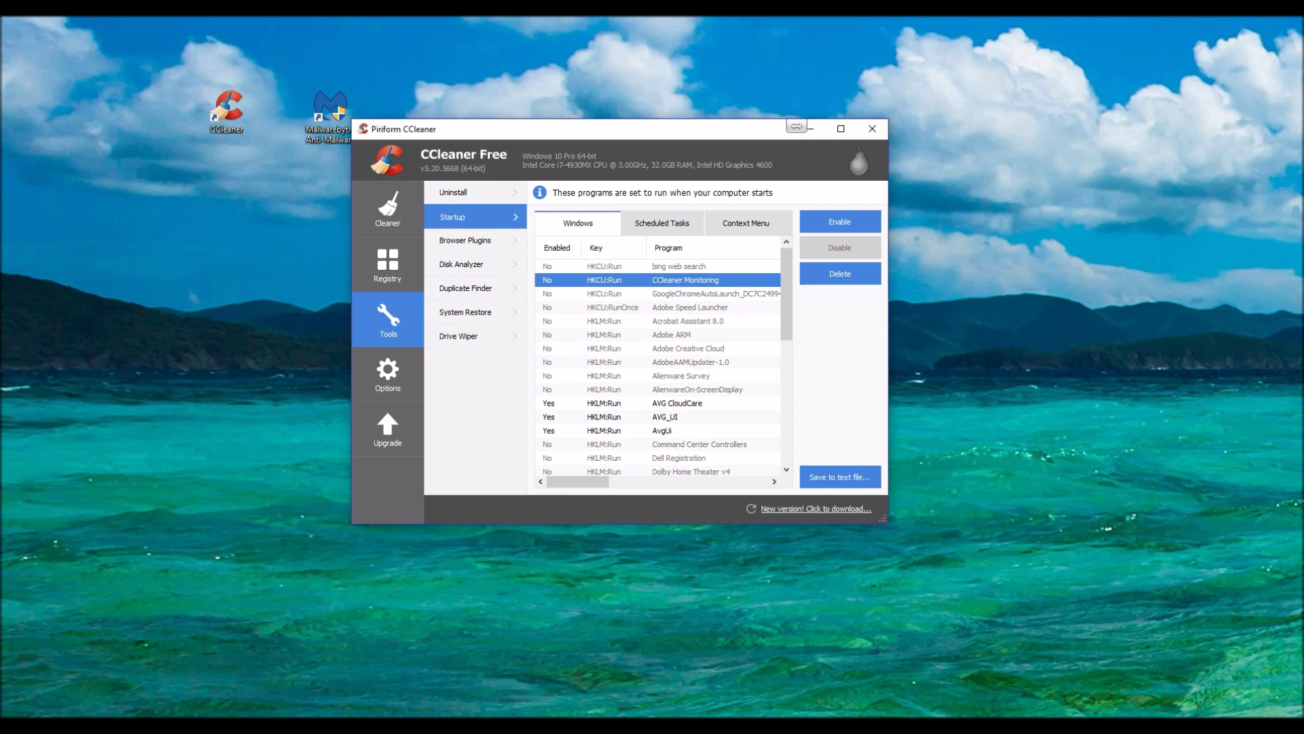
scroll(658, 361, down, 2)
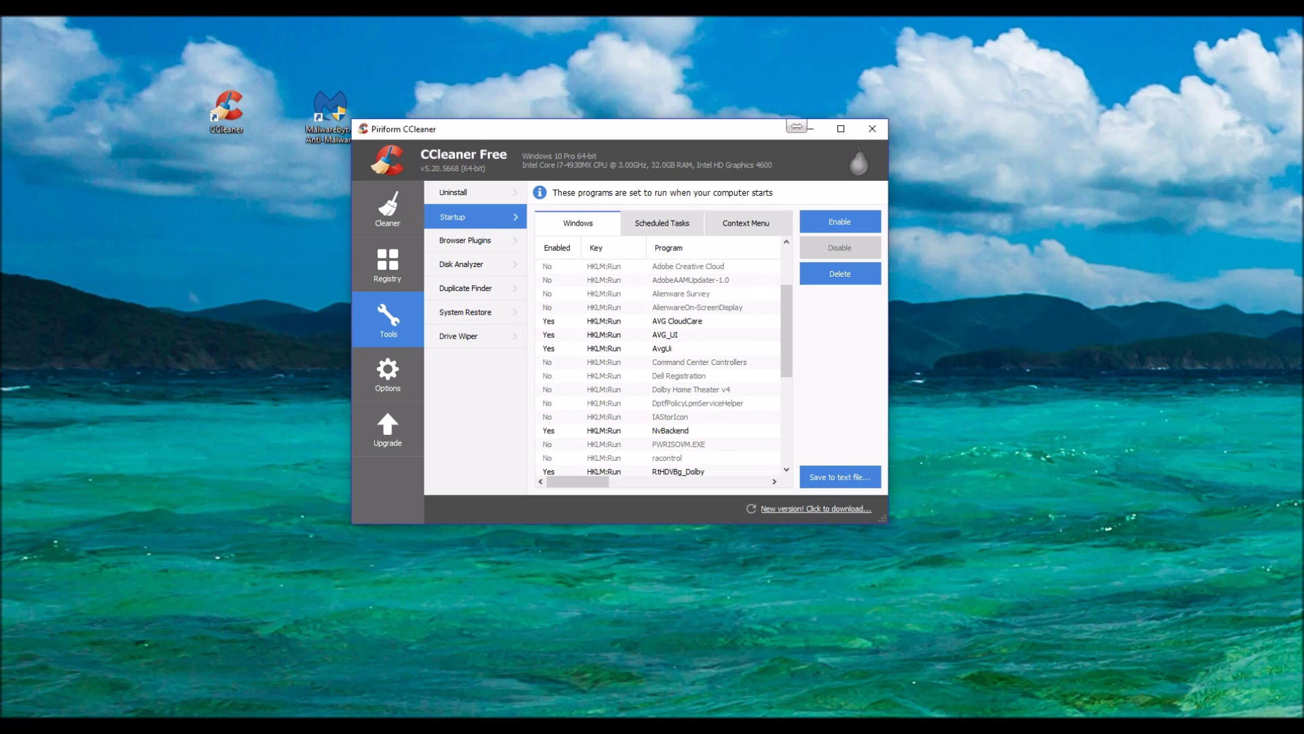
scroll(658, 367, down, 3)
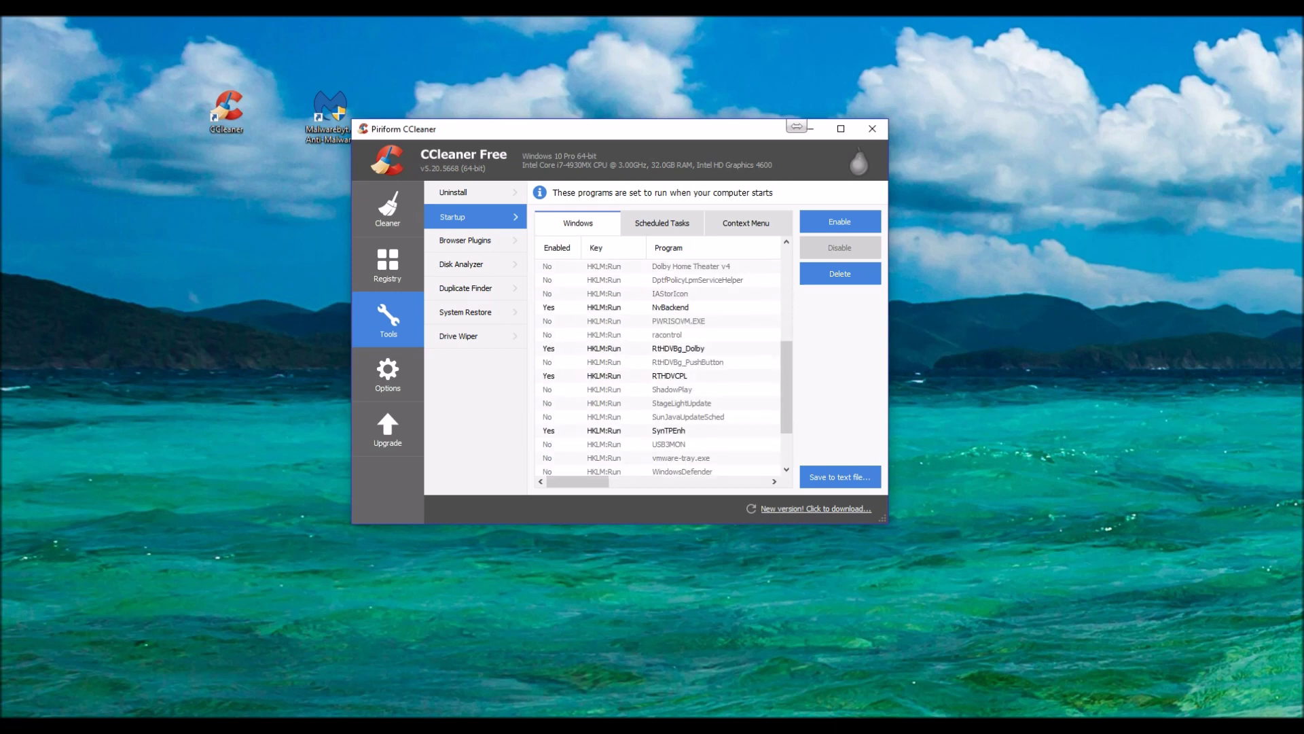
scroll(658, 366, down, 2)
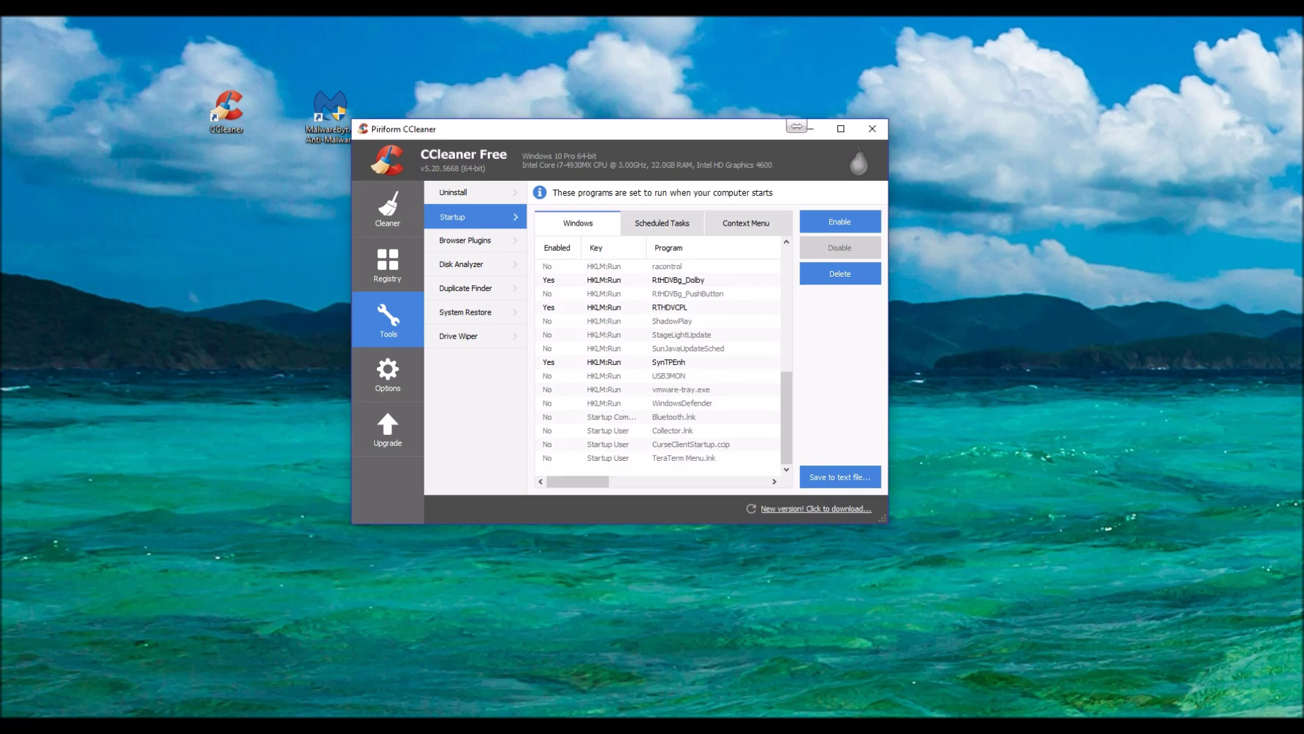
scroll(657, 367, up, 5)
Step: Look through the Scheduled Tasks and Context Menu entries, then close CCleaner
key(ctrl+Tab)
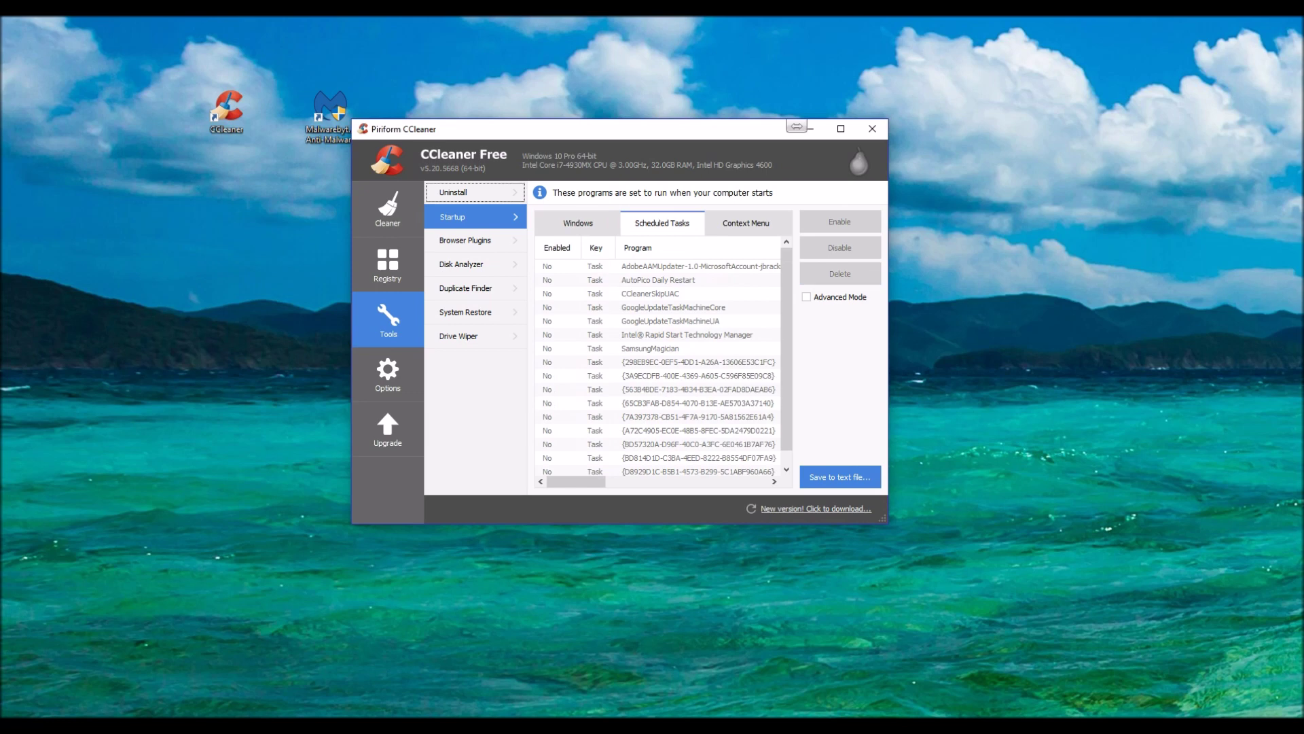
scroll(658, 367, down, 1)
key(ctrl+Tab)
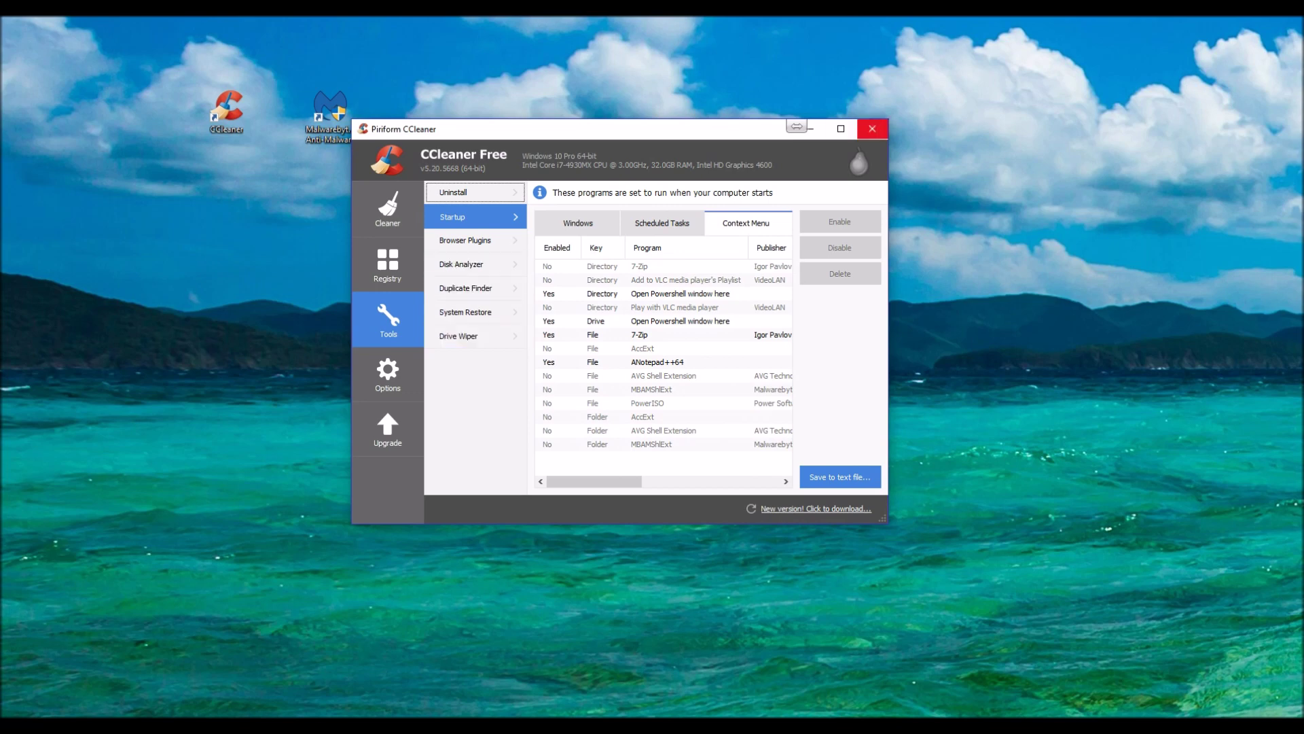
click(872, 129)
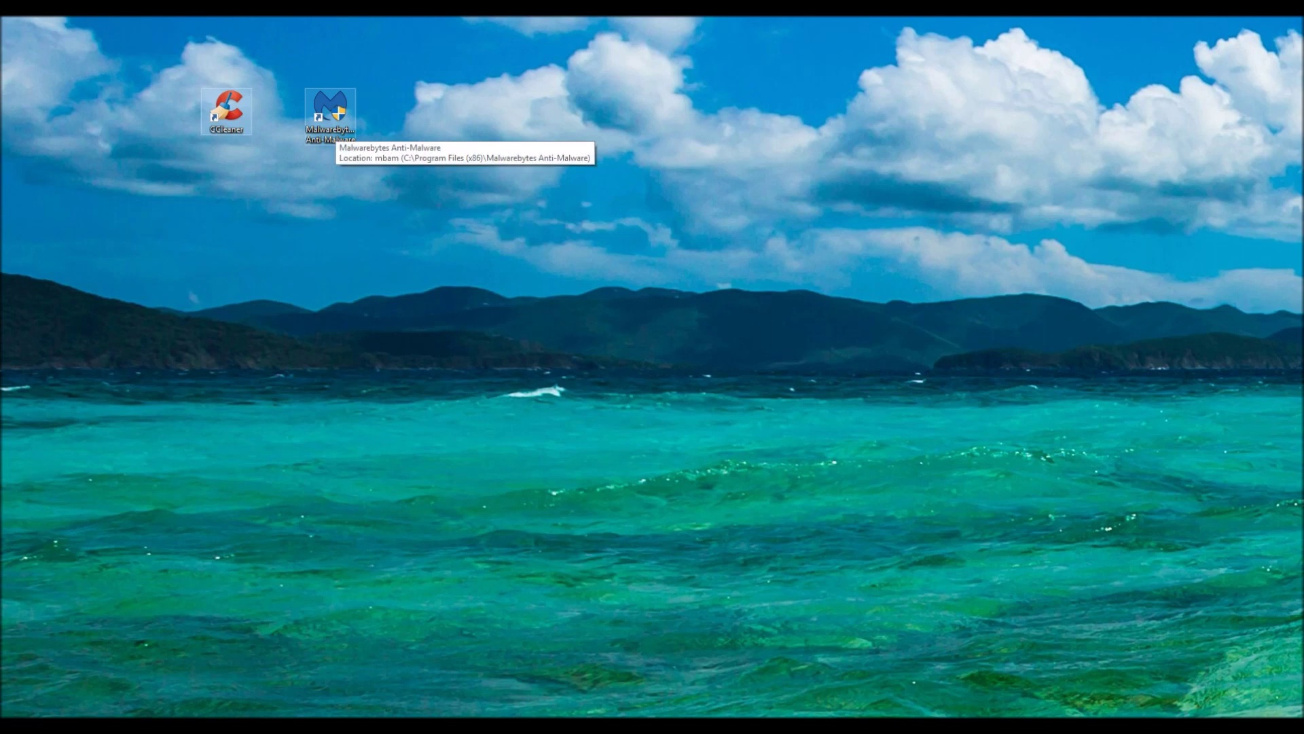
Step: Launch Malwarebytes Anti-Malware from its desktop shortcut
click(330, 109)
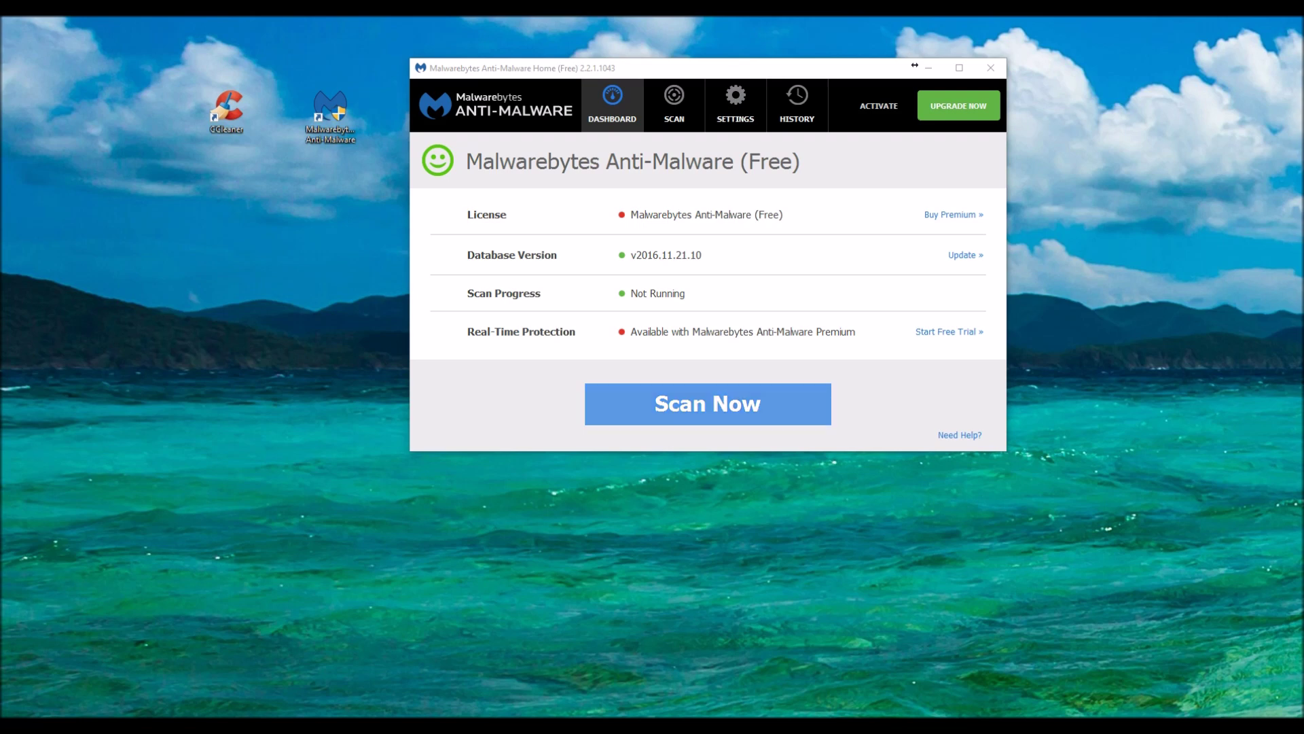
Step: Run a threat scan (444,119 items, 0 threats), finish it and close Malwarebytes
click(708, 403)
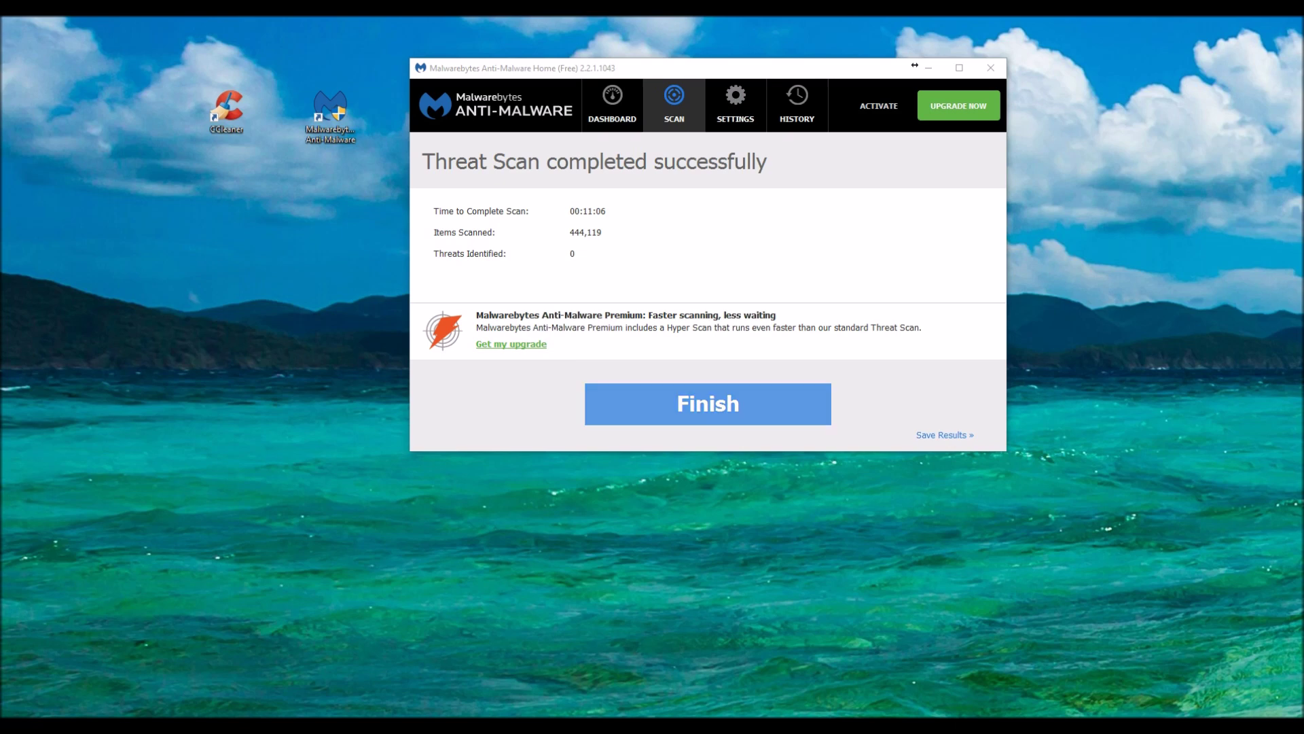
click(708, 404)
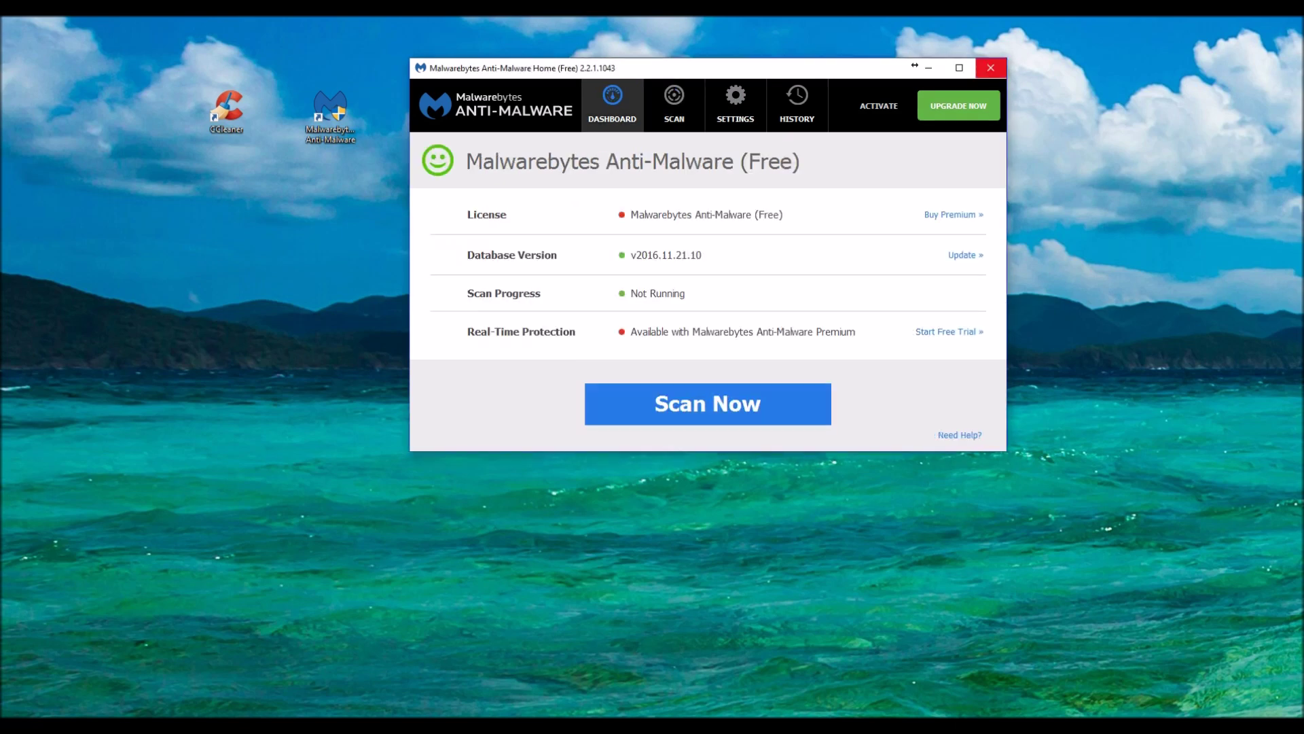
click(992, 67)
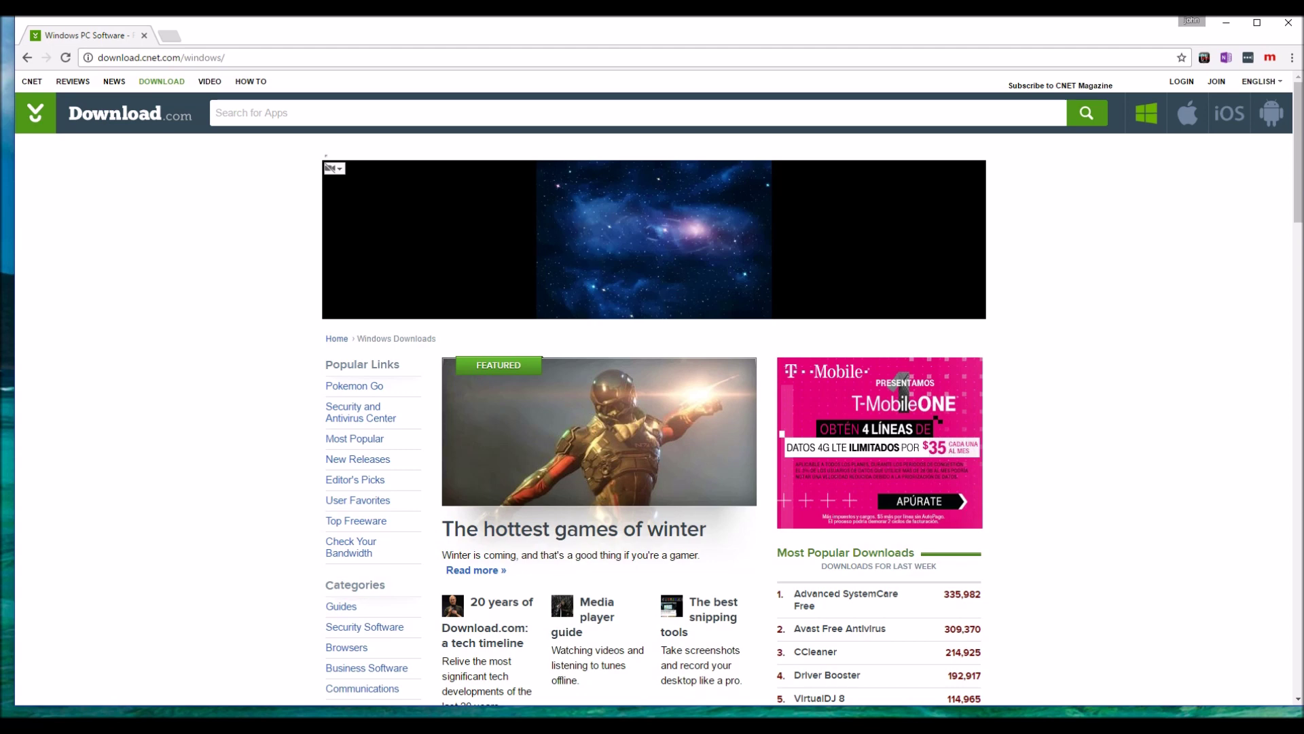
Step: Search Download.com for 'ccleaner'
drag(225, 57, 134, 57)
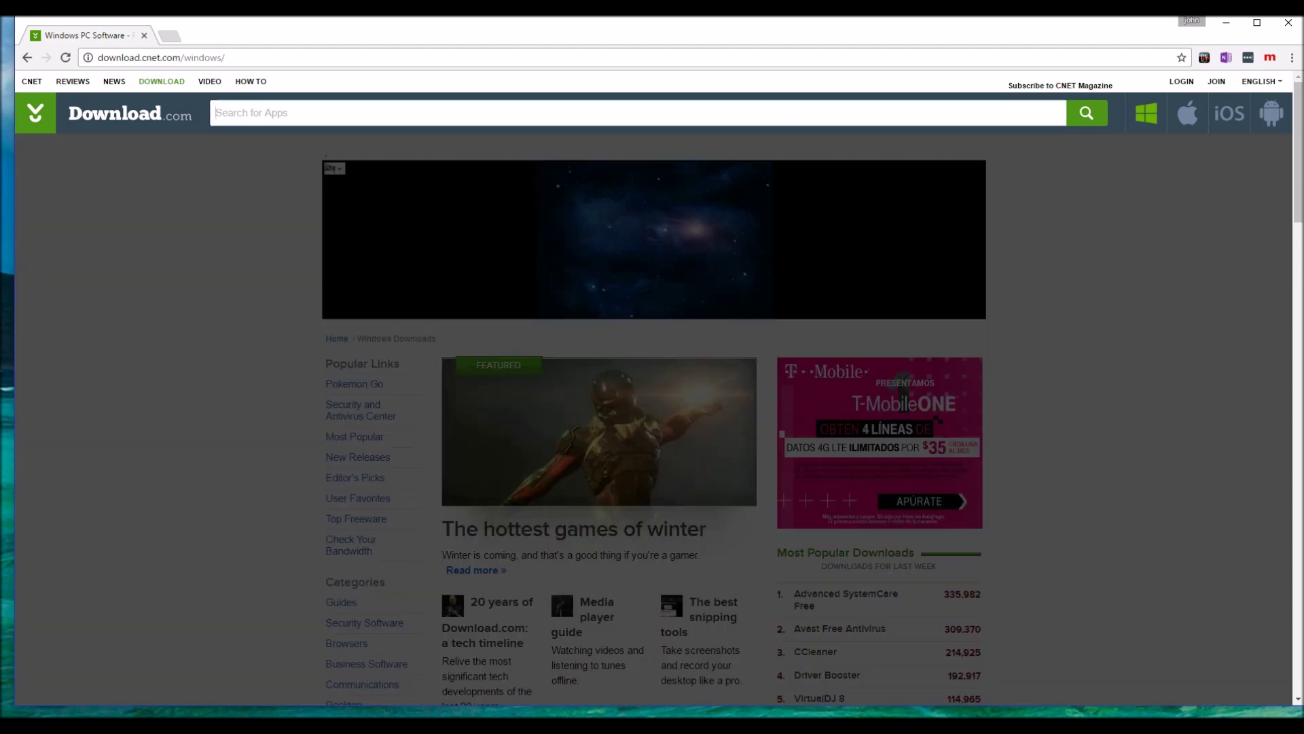
text(cclea)
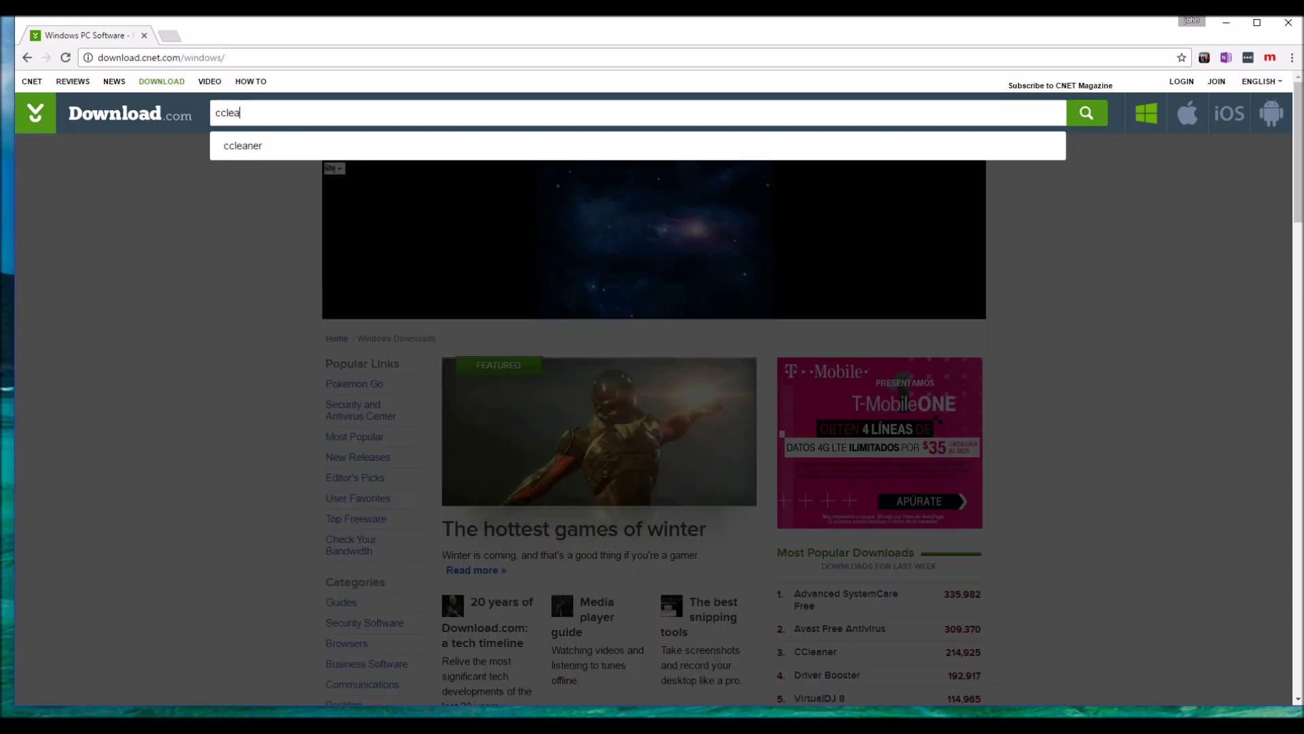
text(ner)
key(Return)
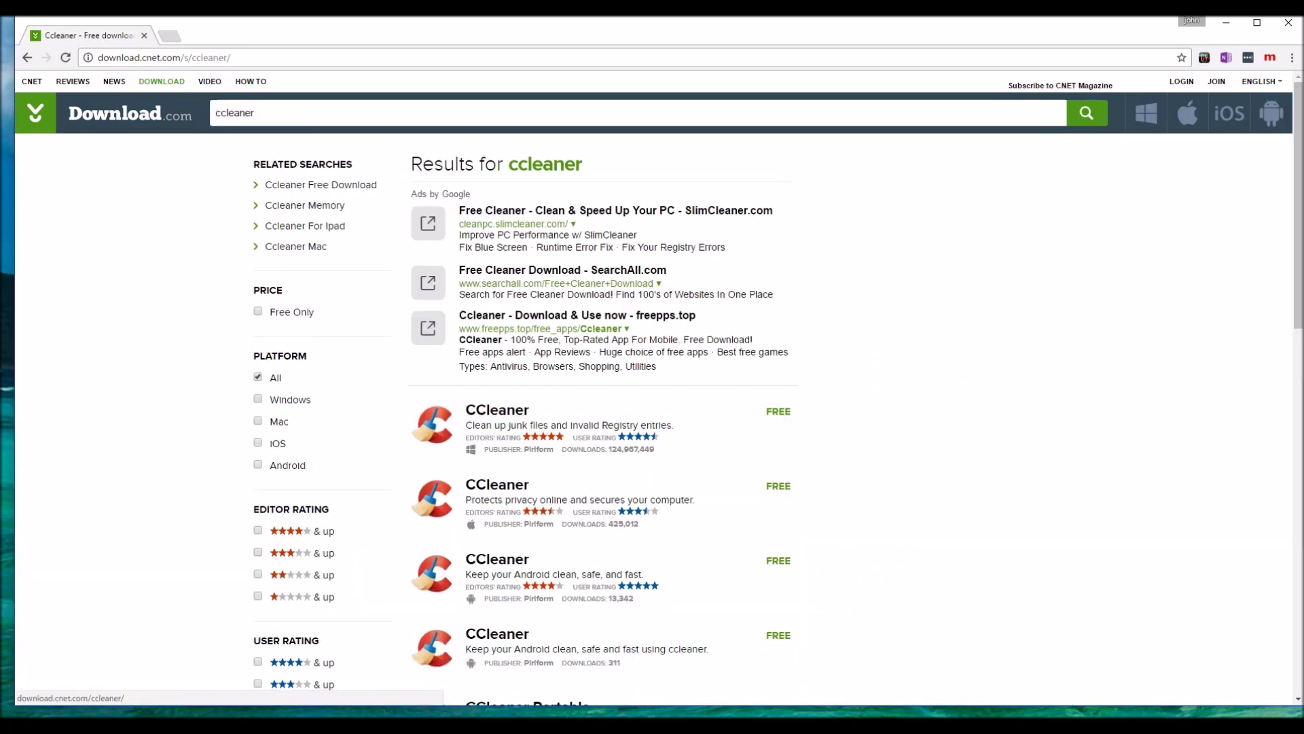
Step: Replace the search with 'malwarebytes' to list Malwarebytes Anti-Malware Free
click(234, 112)
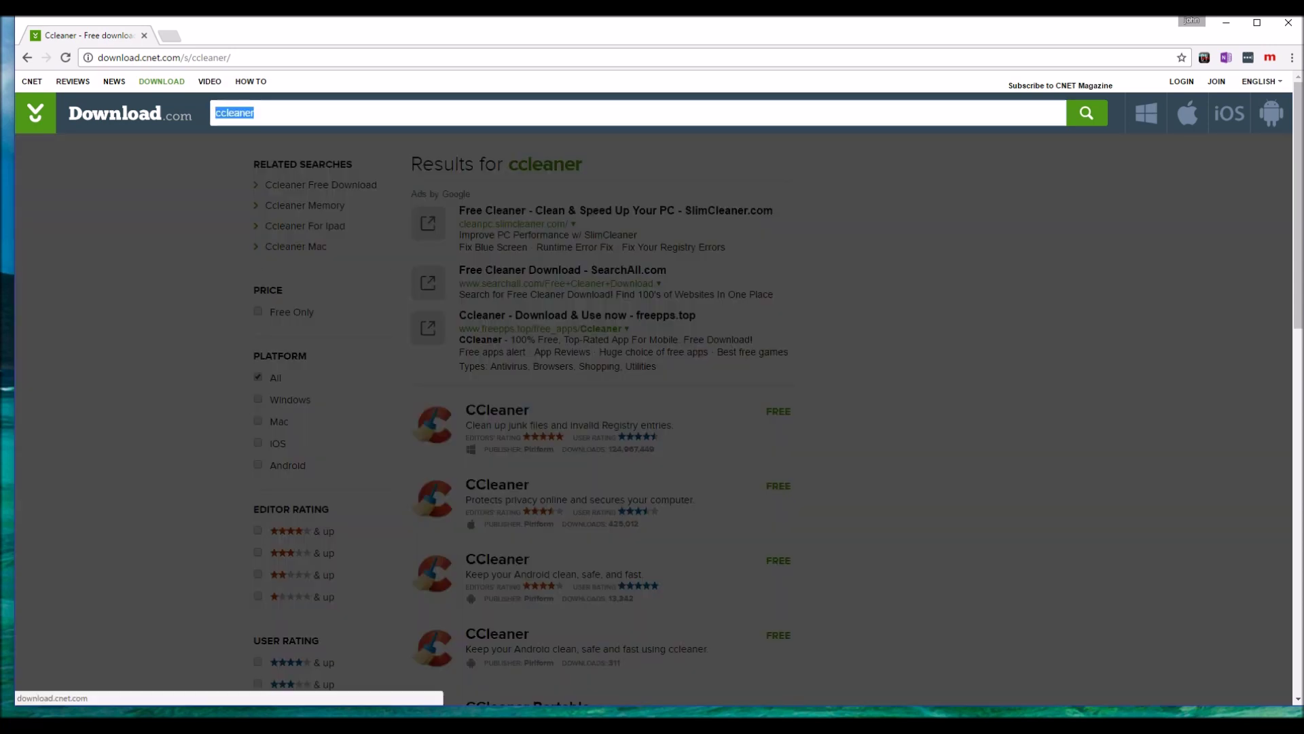
text(malwareby)
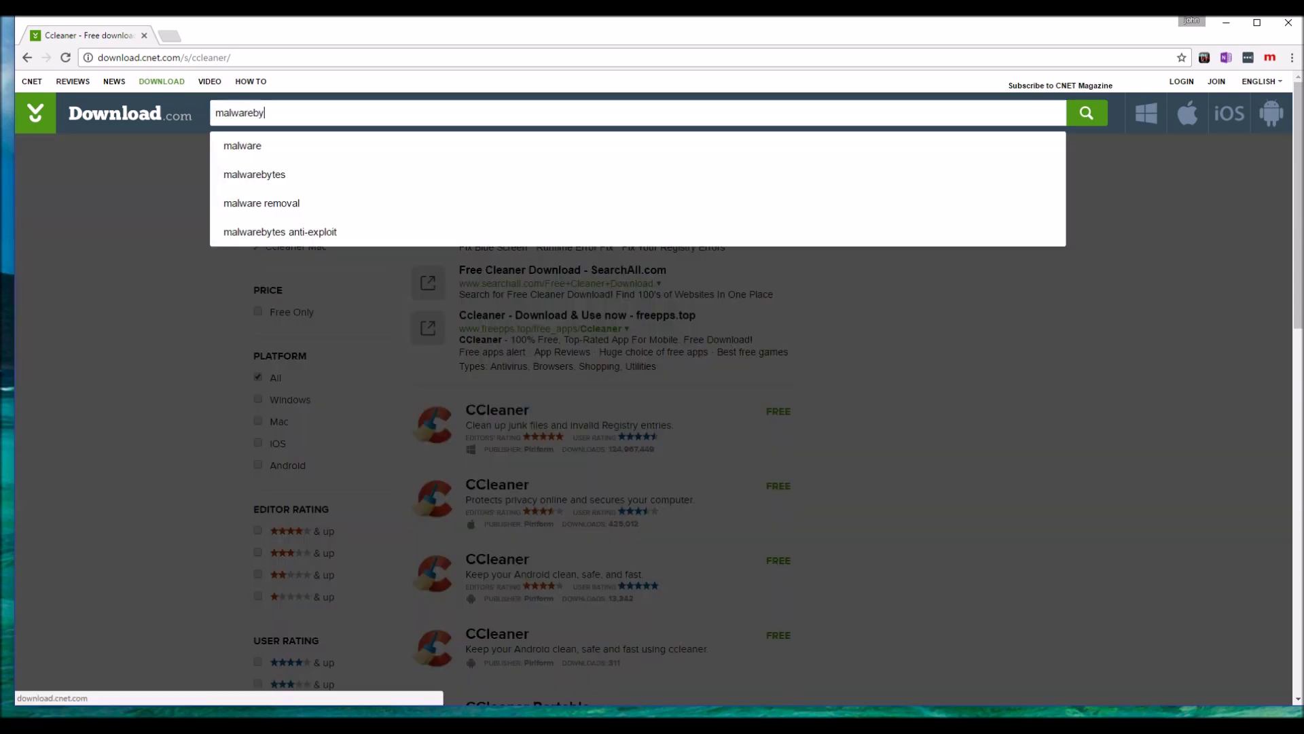
text(tes)
key(Return)
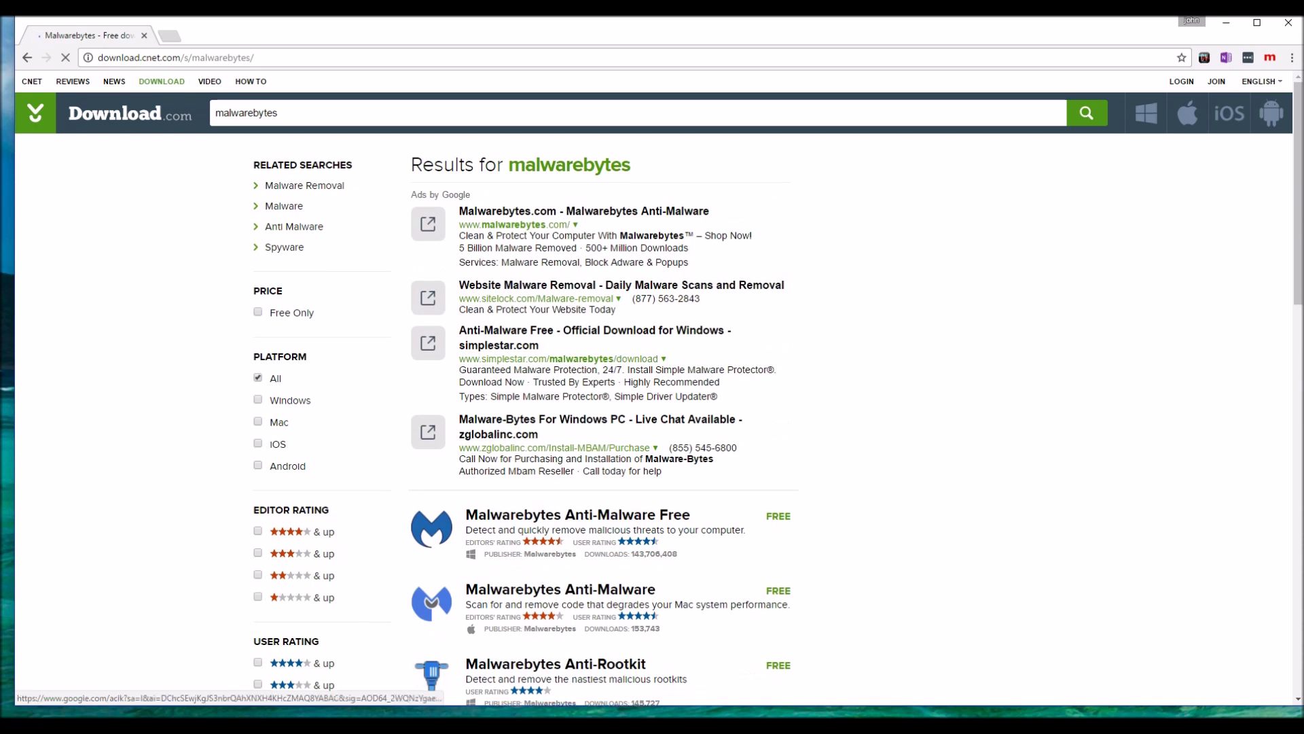